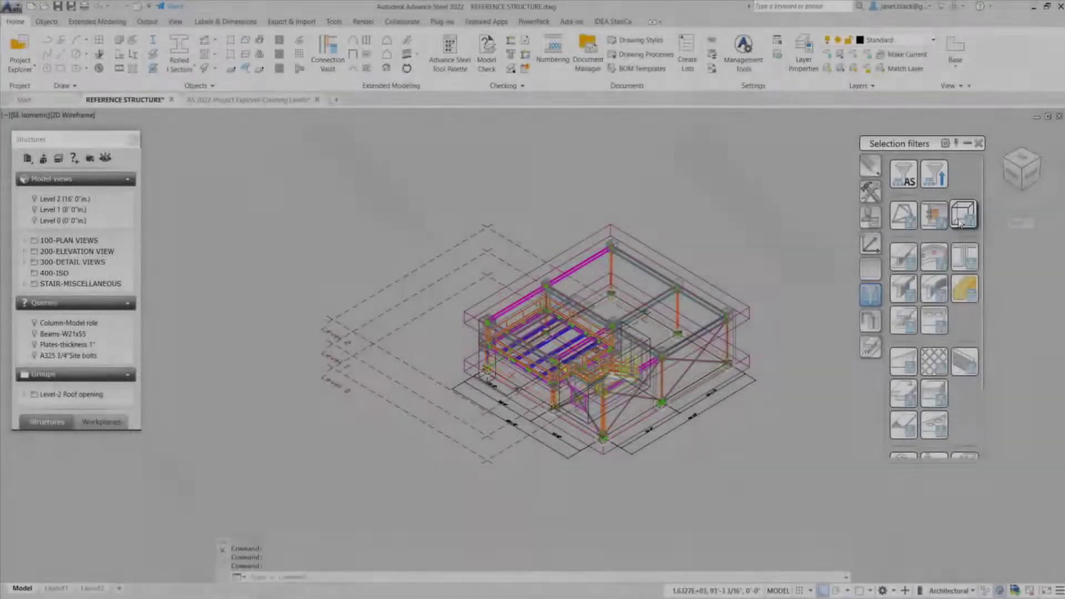
# Step: Select all 14 model view boxes in the reference structure with the selection filter
pyautogui.click(959, 219)
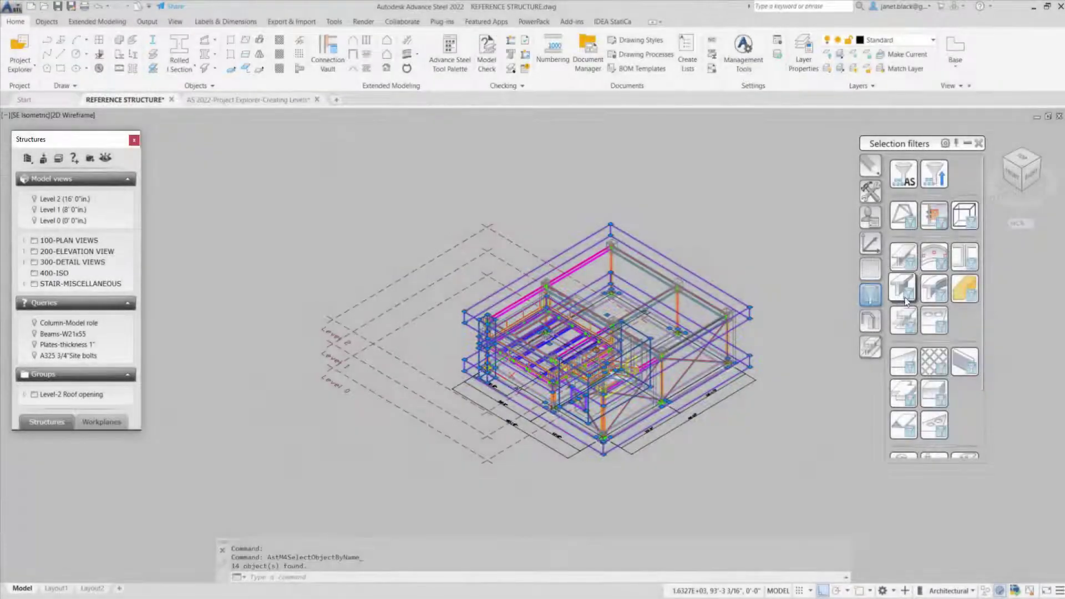
pyautogui.click(868, 323)
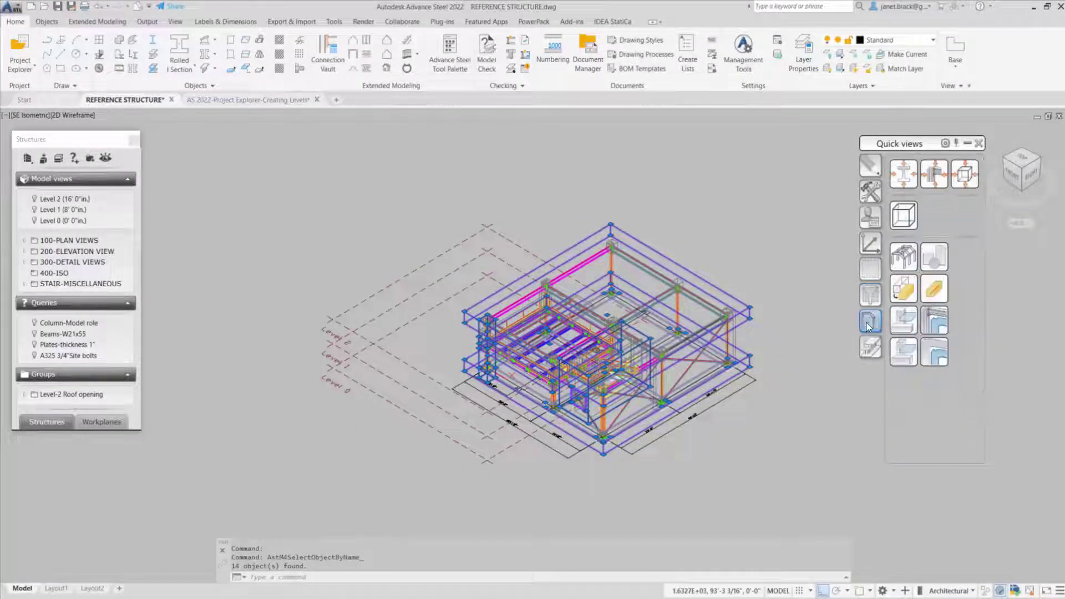
# Step: Hide the selected model view boxes, then filter the 112 connection boxes and hide them too
pyautogui.click(905, 325)
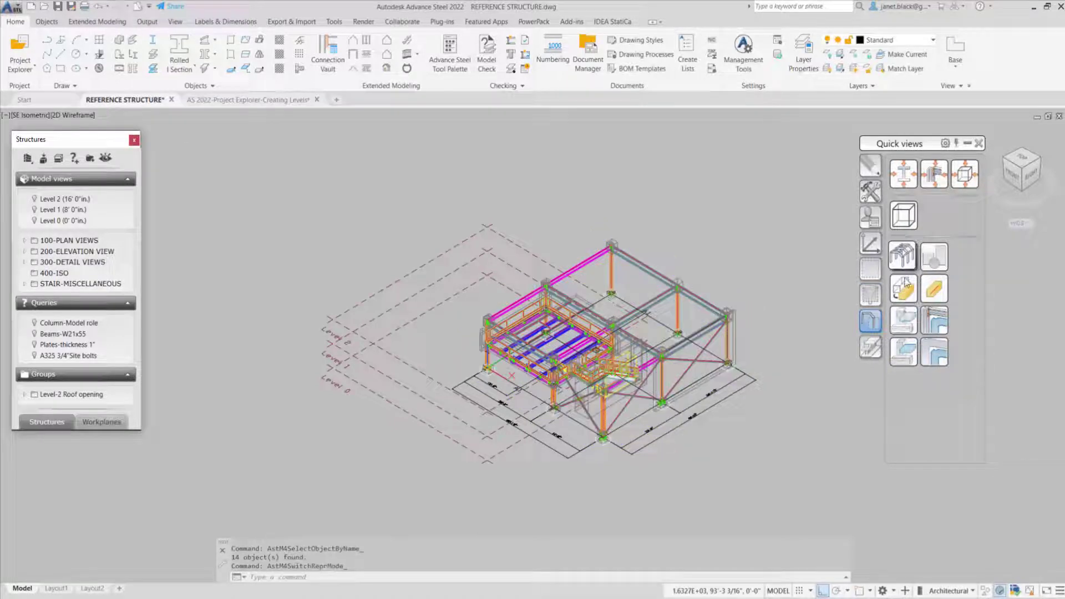
pyautogui.click(870, 296)
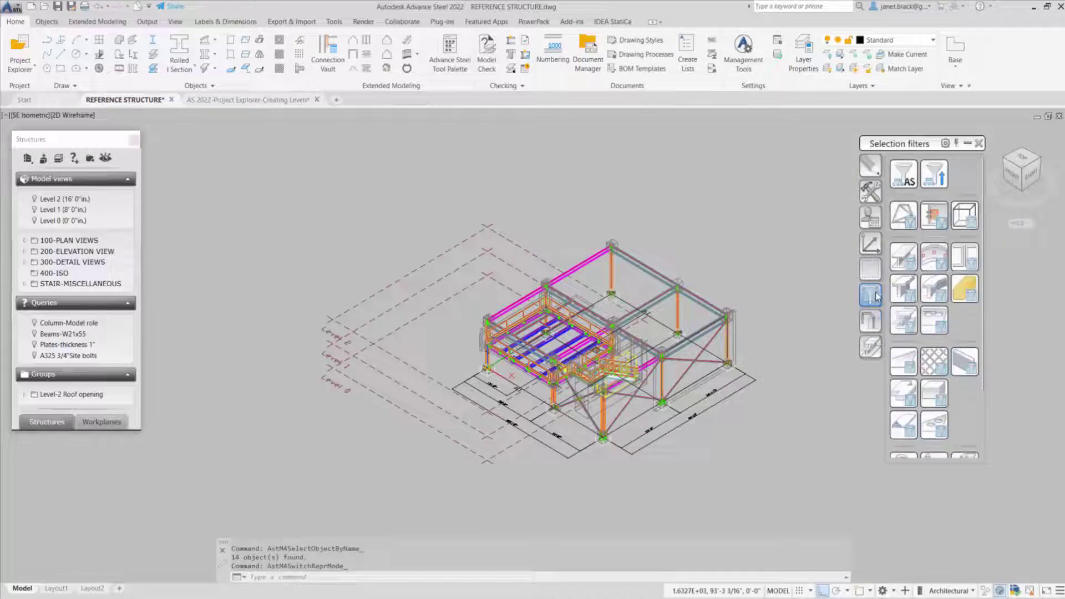
pyautogui.click(934, 214)
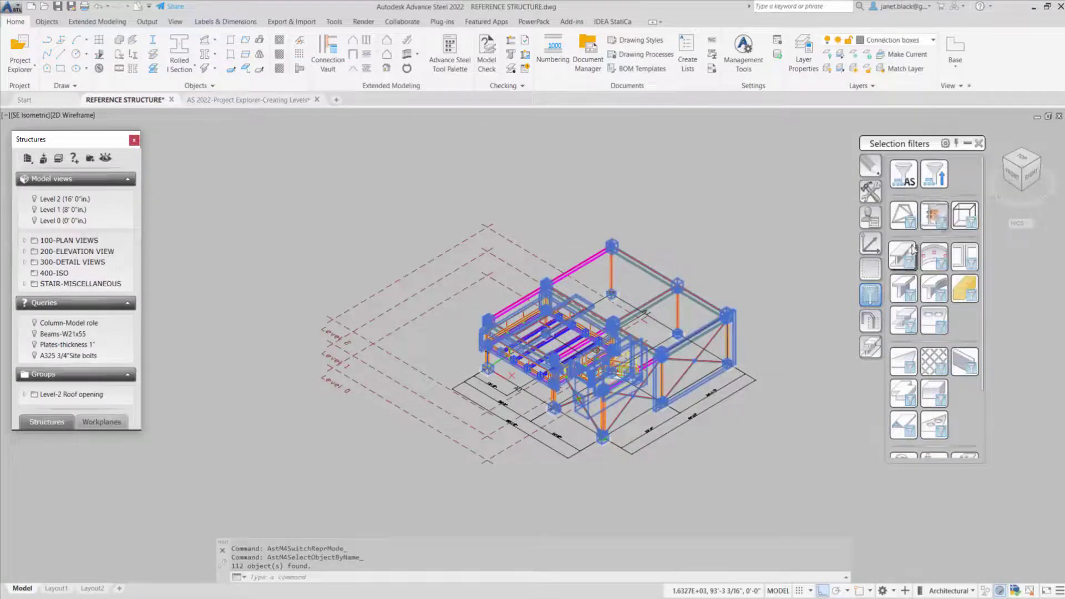
pyautogui.click(871, 325)
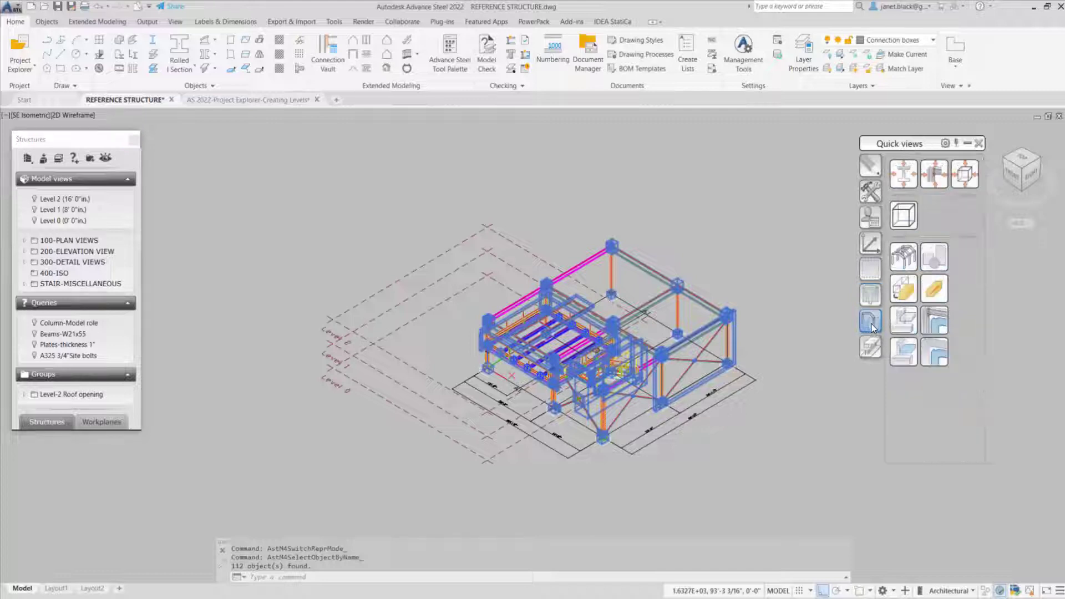
pyautogui.click(903, 321)
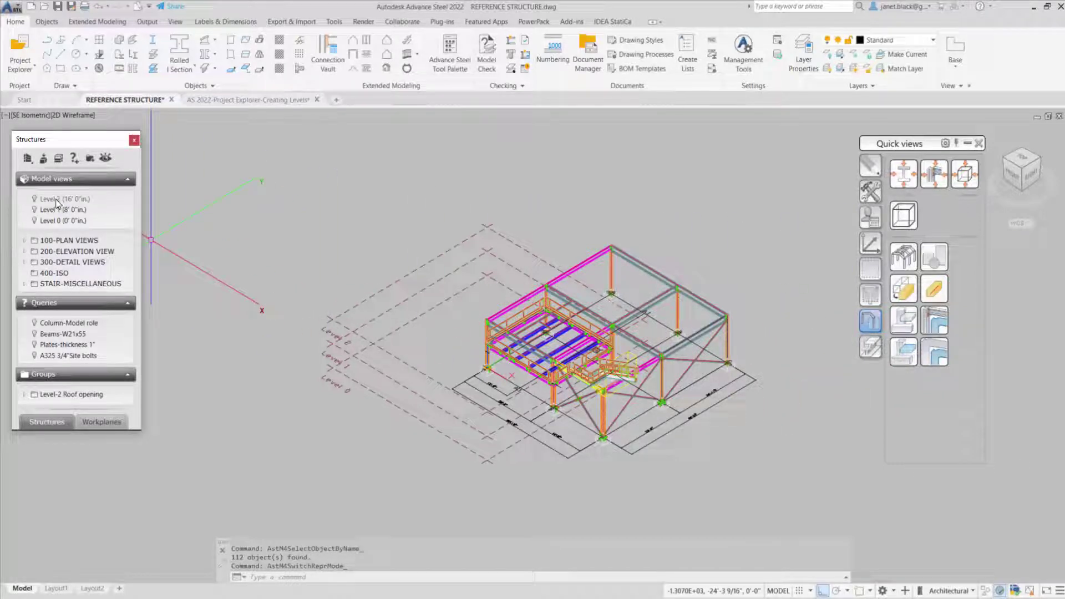
# Step: Isolate Level 0, Level 1 and Level 2 in turn, restoring the full structure, then bring up Level 1's actions
pyautogui.click(35, 221)
pyautogui.click(36, 222)
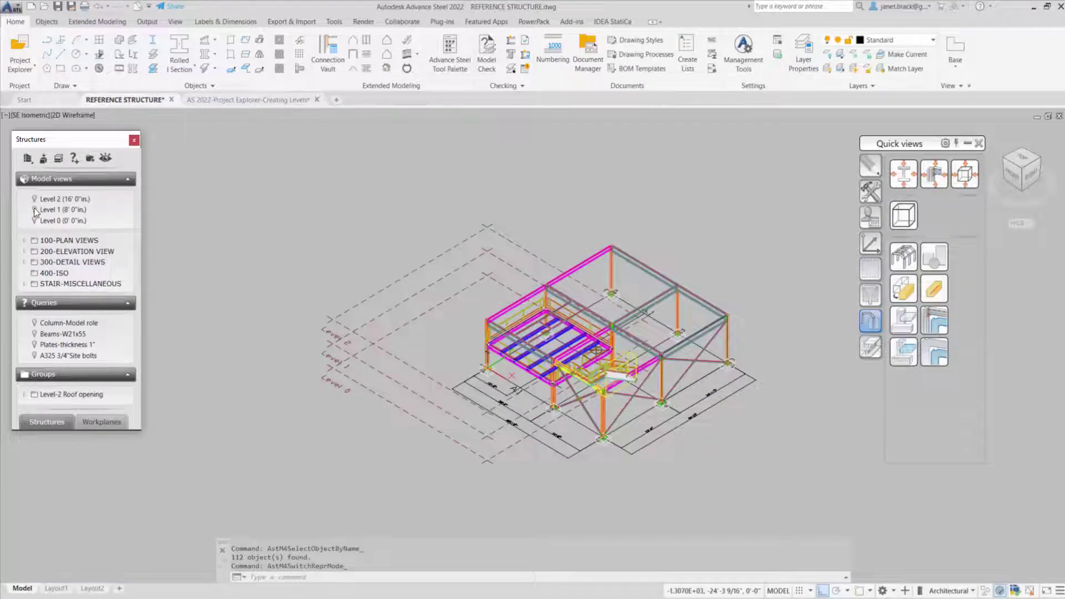
pyautogui.click(35, 210)
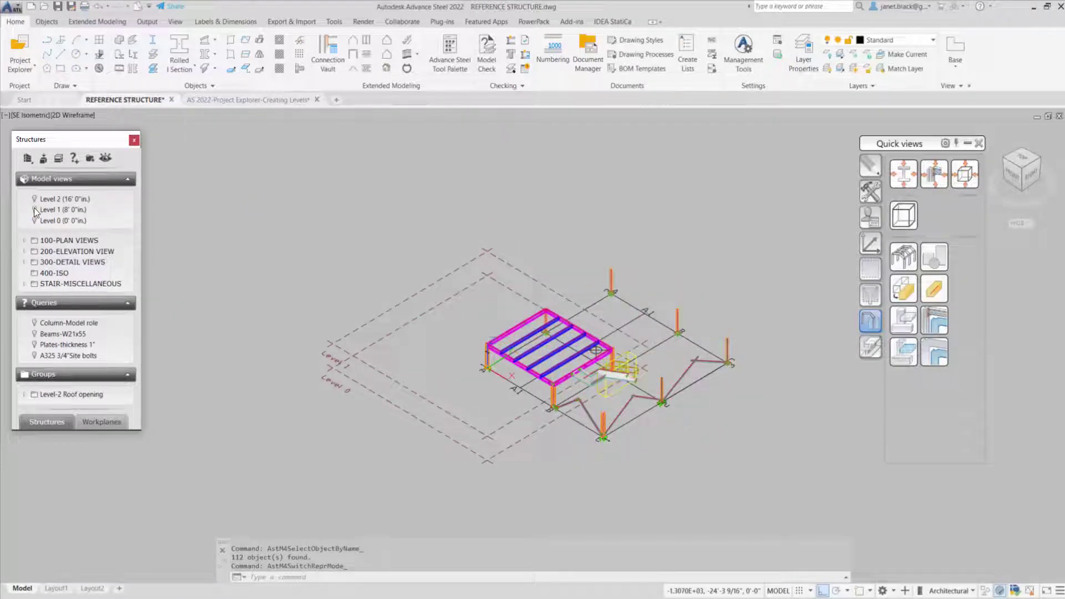
pyautogui.click(34, 199)
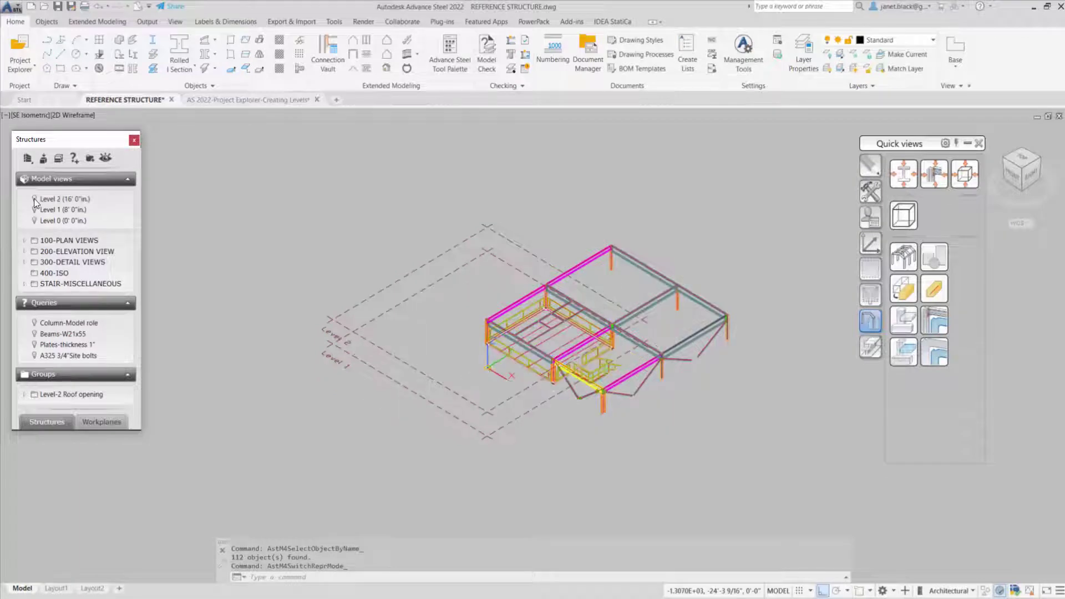
pyautogui.click(35, 199)
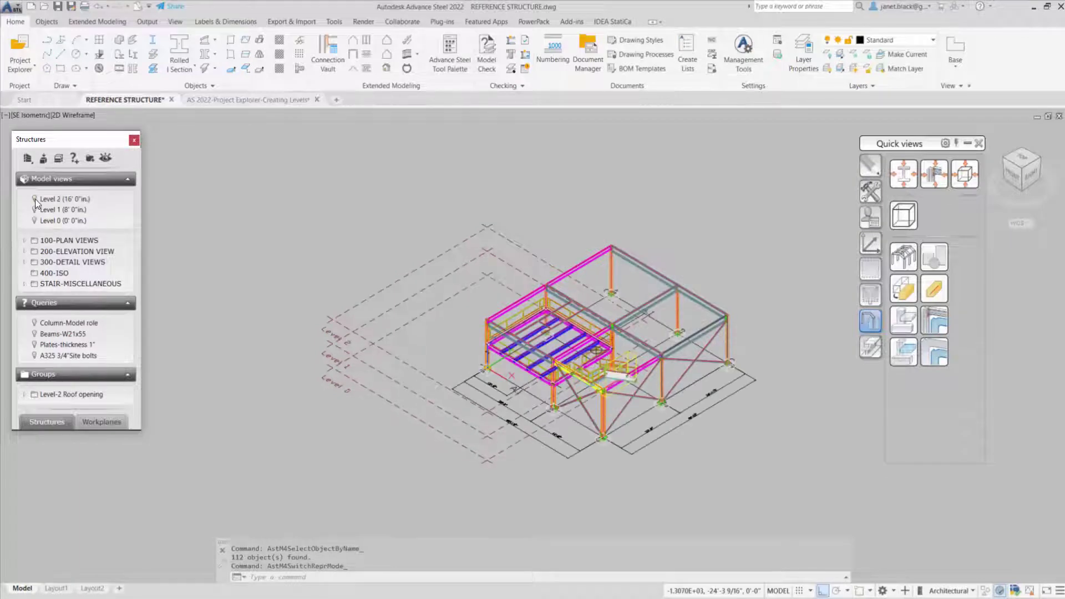
pyautogui.rightClick(46, 215)
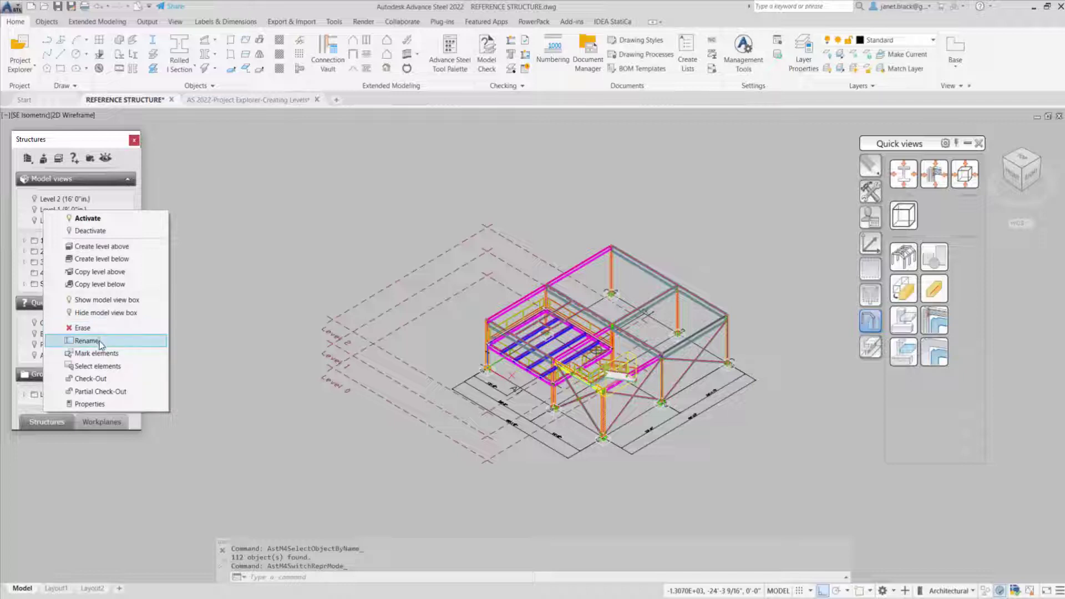
# Step: Mark Level 1's elements, then clear the marking from its beams
pyautogui.click(101, 357)
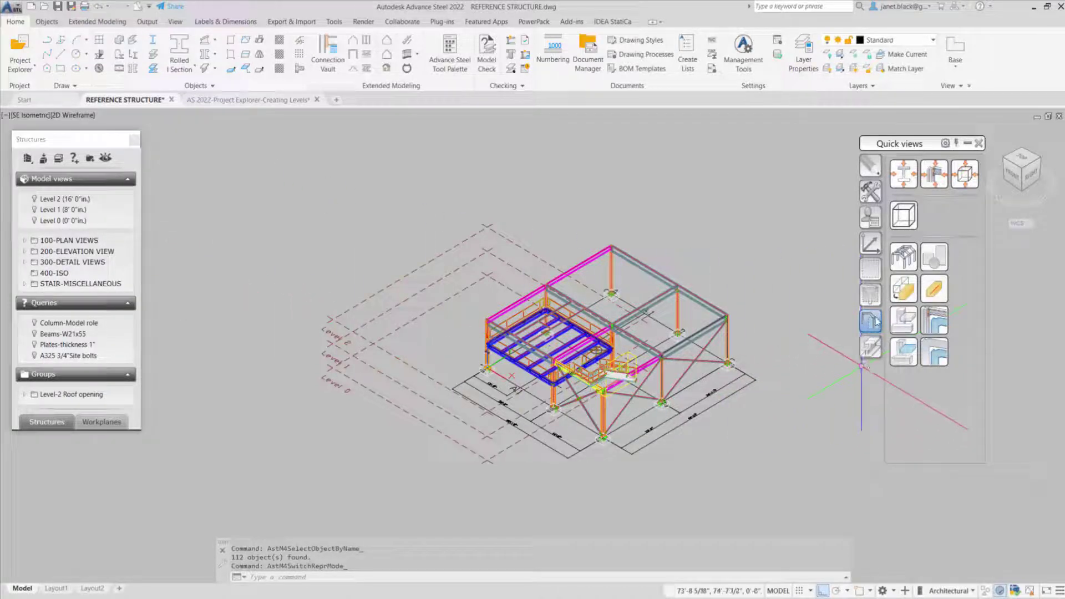
pyautogui.click(873, 296)
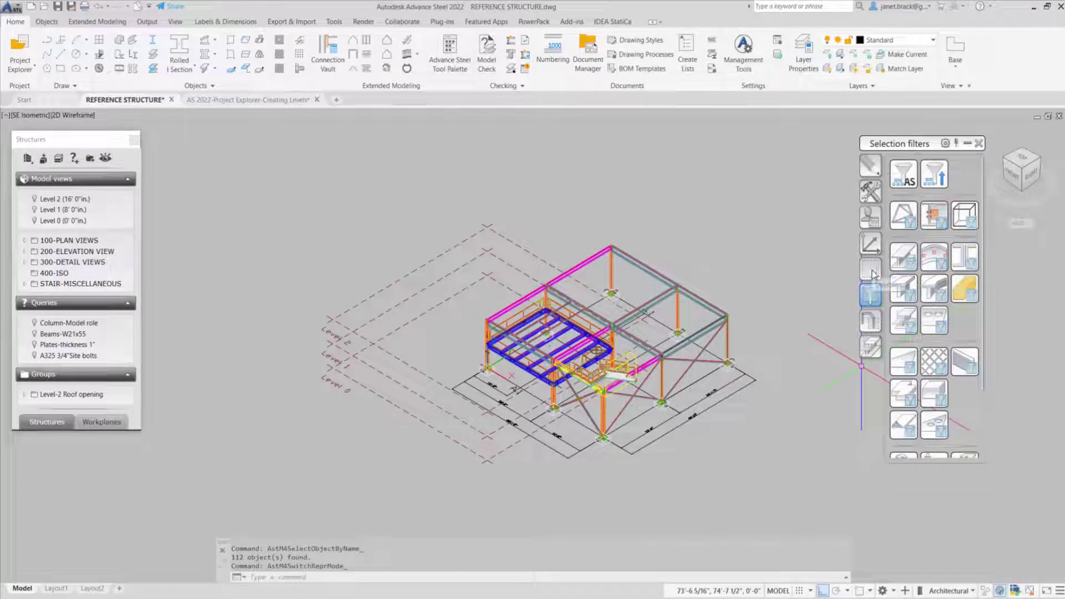
pyautogui.click(871, 272)
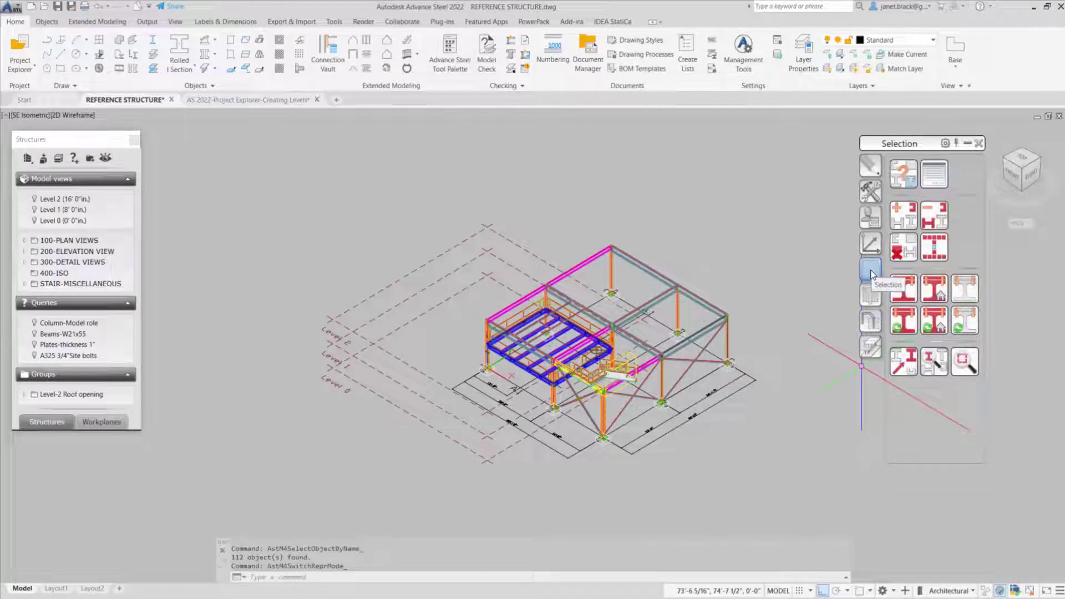
pyautogui.click(896, 252)
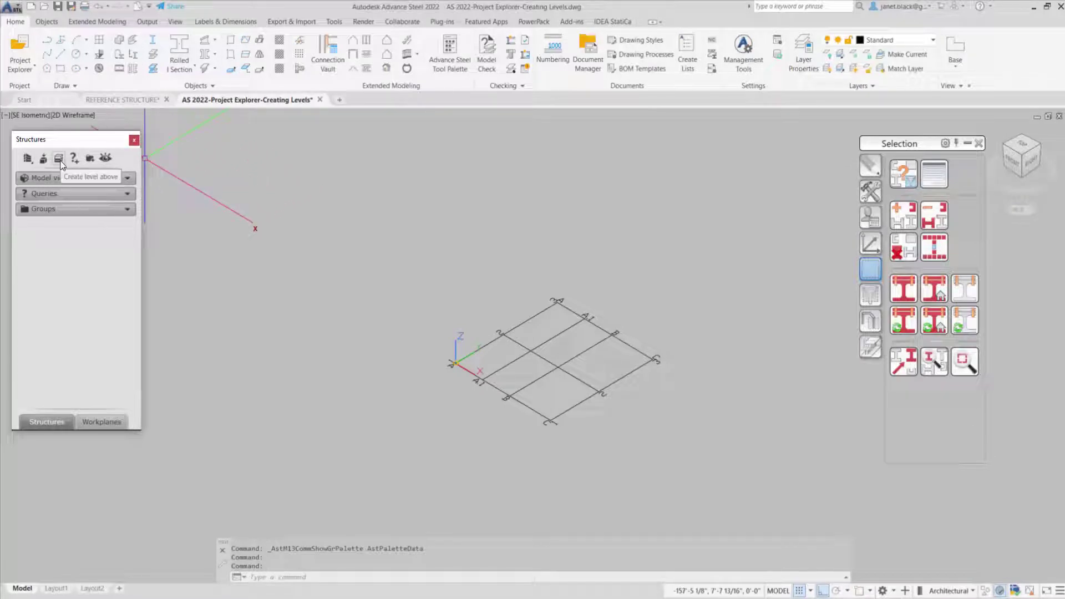
# Step: Create a level named Level 0 at 0' 0" in Project Explorer
pyautogui.click(59, 160)
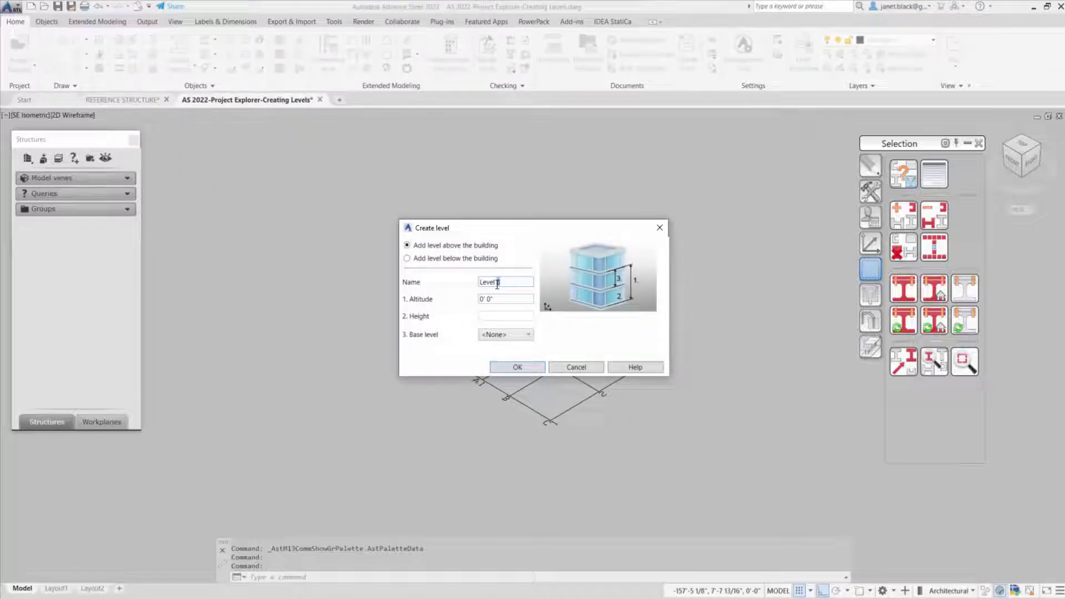
pyautogui.click(517, 368)
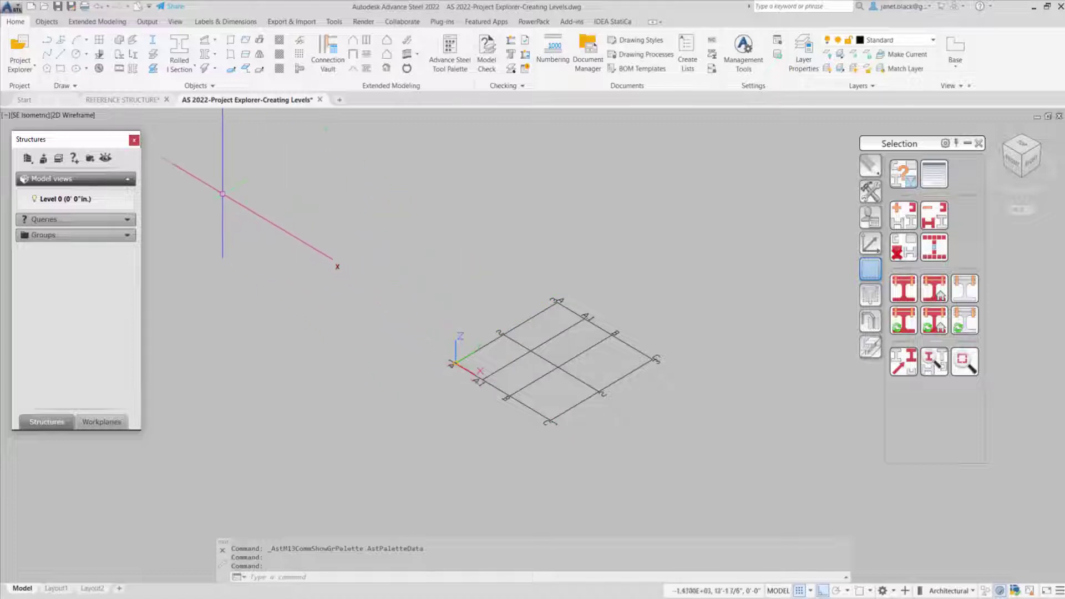
# Step: Place a W12x26 A992 column at a grid intersection and review its Naming properties
pyautogui.click(119, 43)
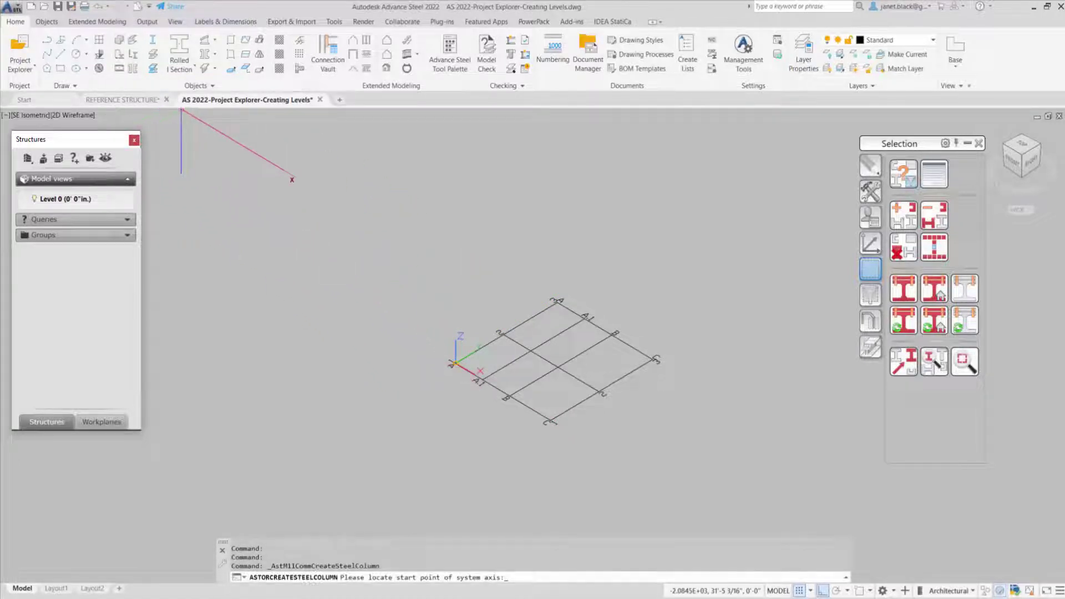
pyautogui.scroll(5, 558, 368)
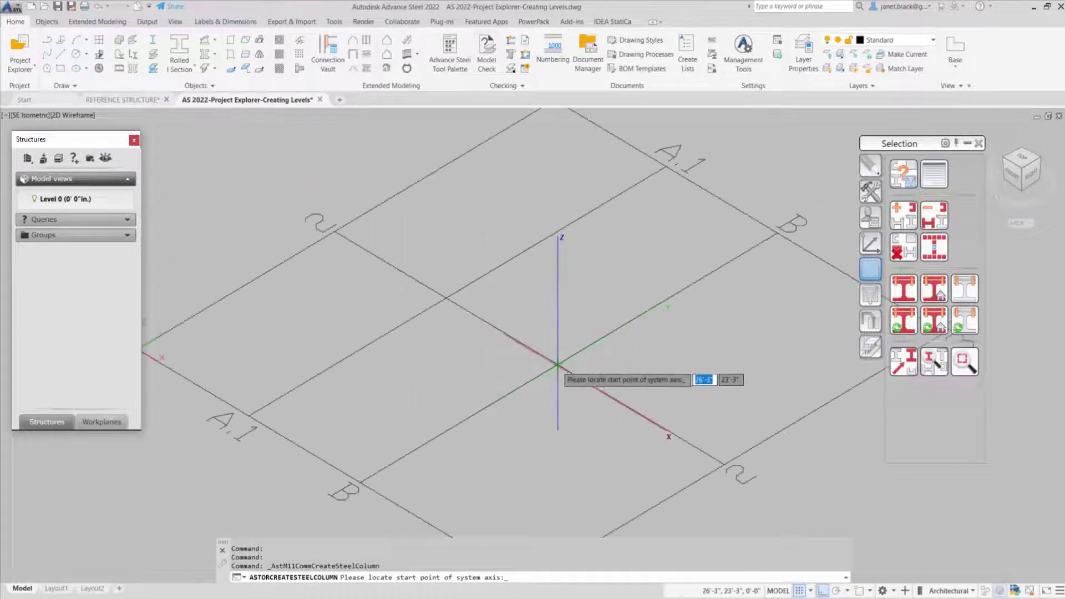
pyautogui.click(567, 387)
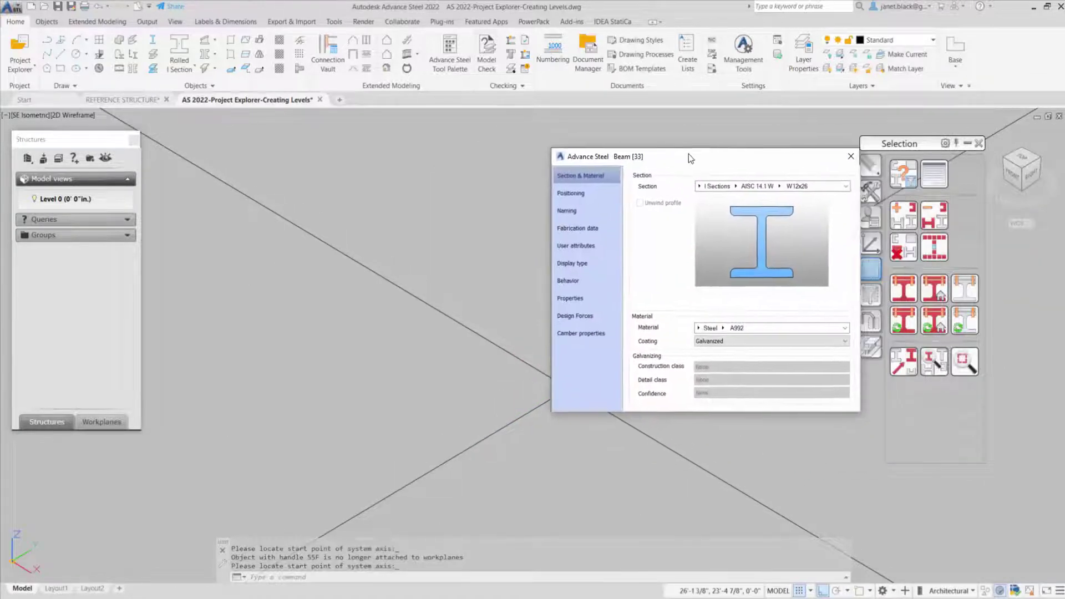
pyautogui.scroll(-5, 469, 276)
pyautogui.moveTo(458, 275); pyautogui.dragTo(369, 302, button='middle')
pyautogui.click(570, 202)
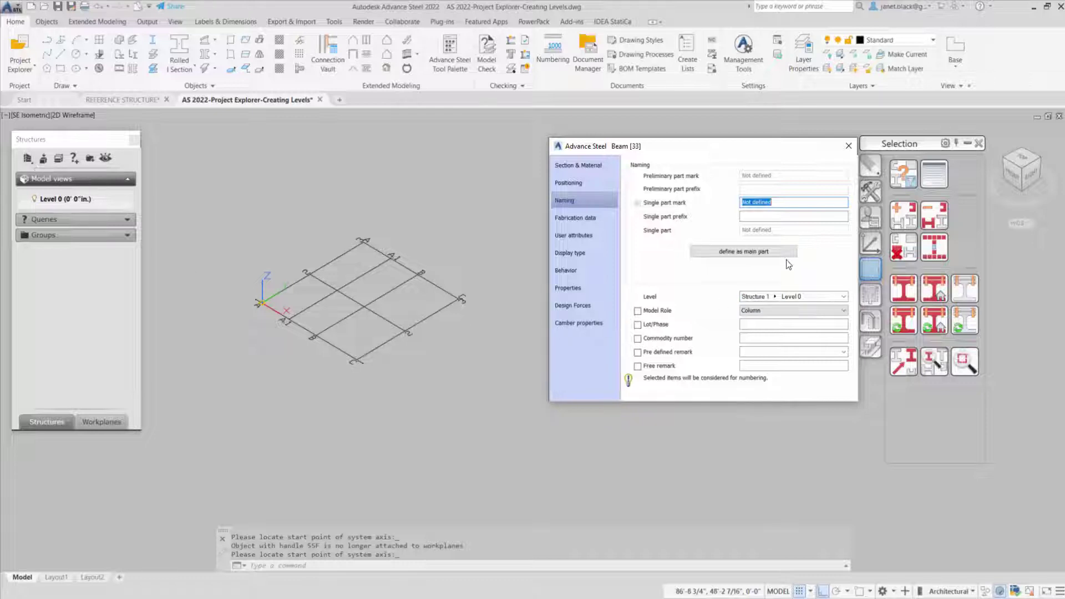
pyautogui.click(849, 146)
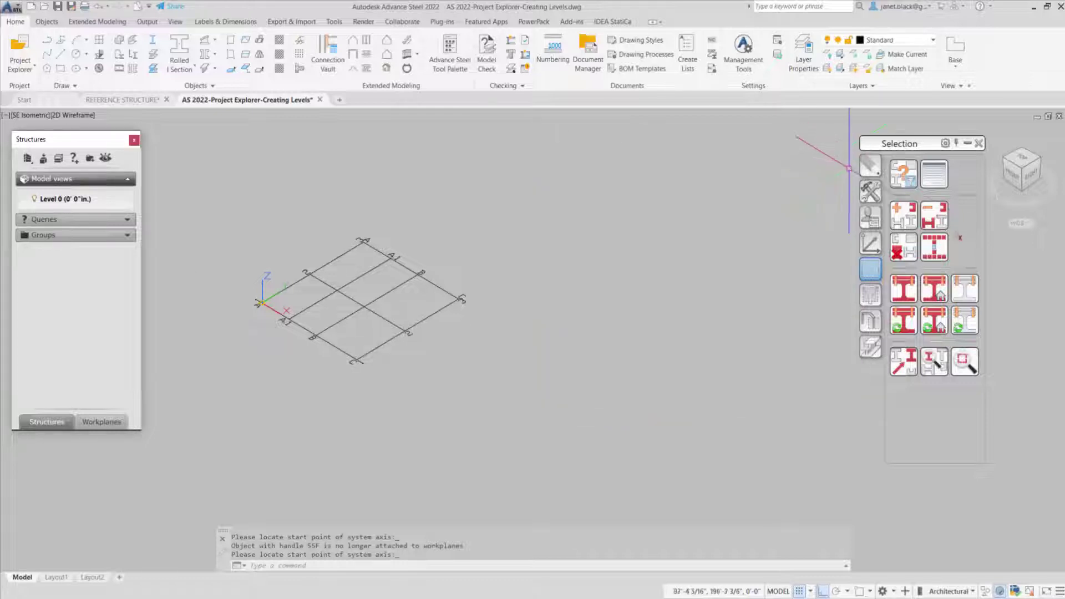
# Step: Switch the tool palette to the Quick views tools
pyautogui.click(869, 323)
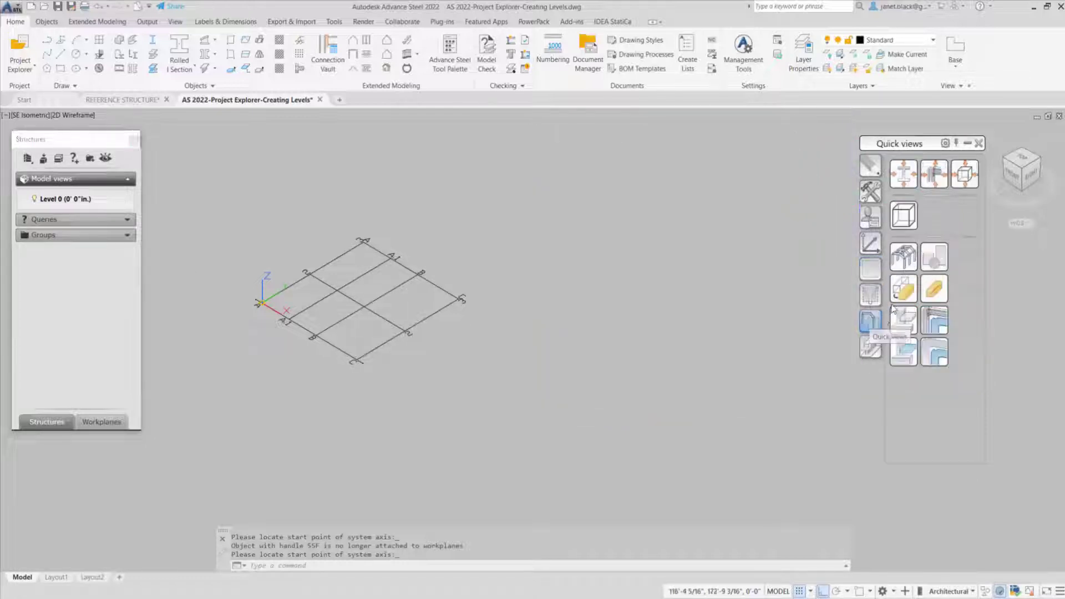
# Step: Show all hidden objects, then view the column and Level 0 from the front and SE Isometric
pyautogui.click(902, 260)
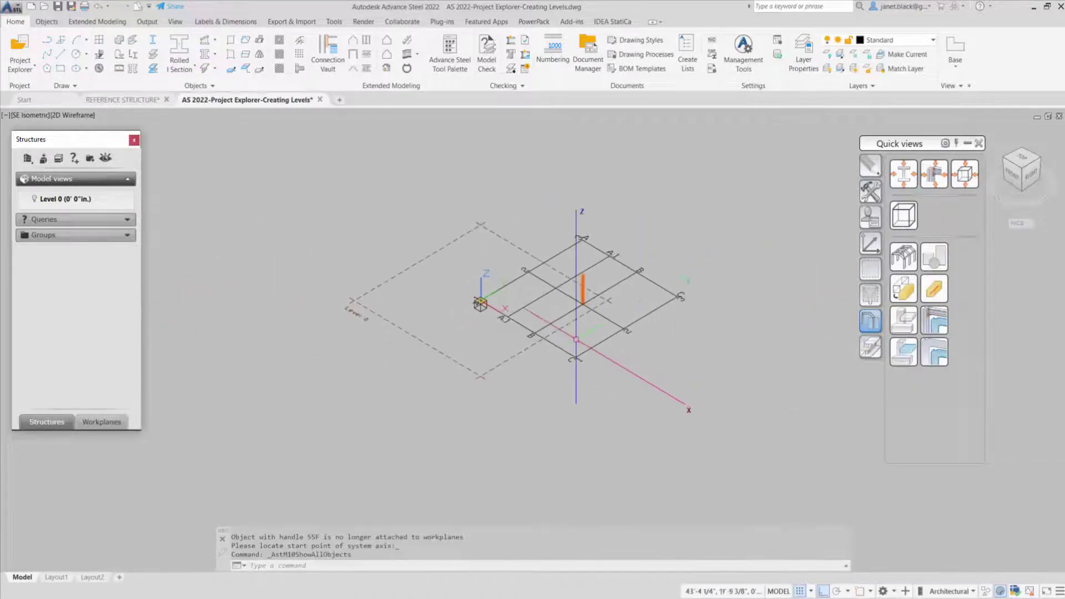
pyautogui.scroll(4, 562, 324)
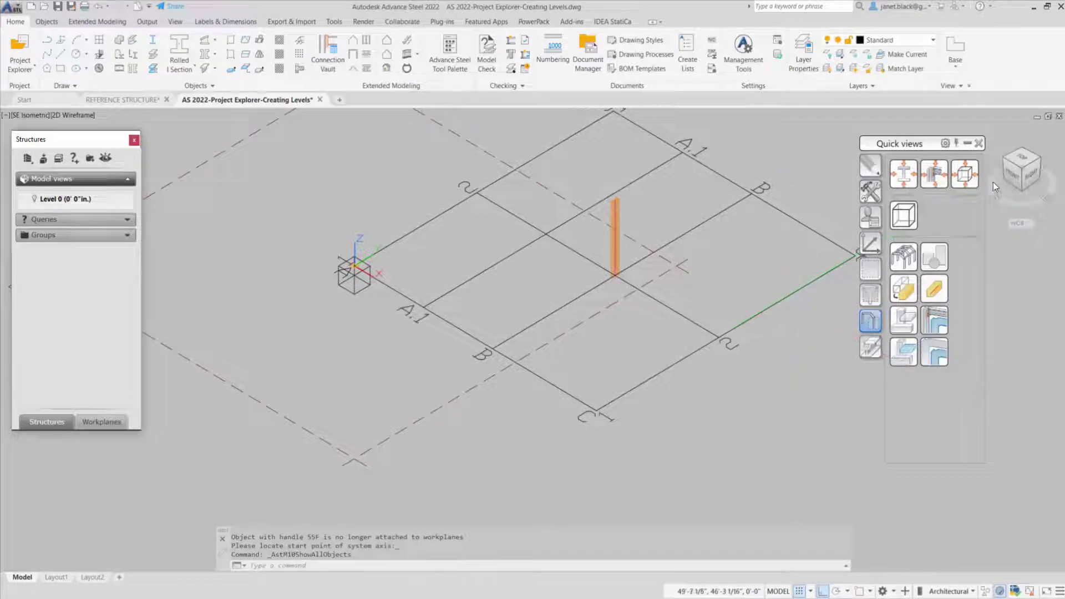
pyautogui.click(1013, 174)
pyautogui.scroll(5, 588, 361)
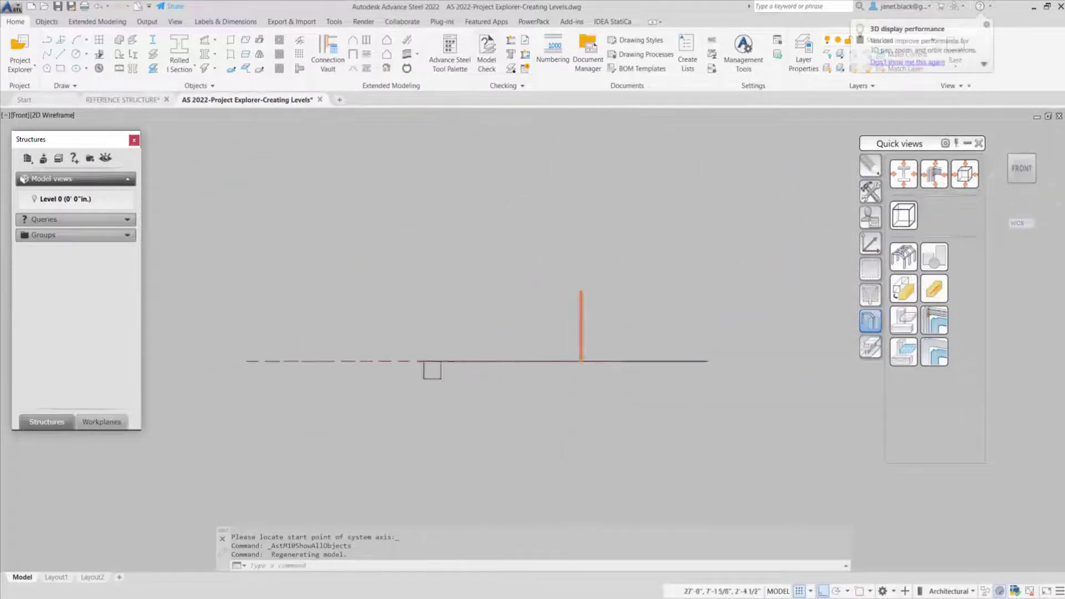
pyautogui.scroll(-3, 594, 366)
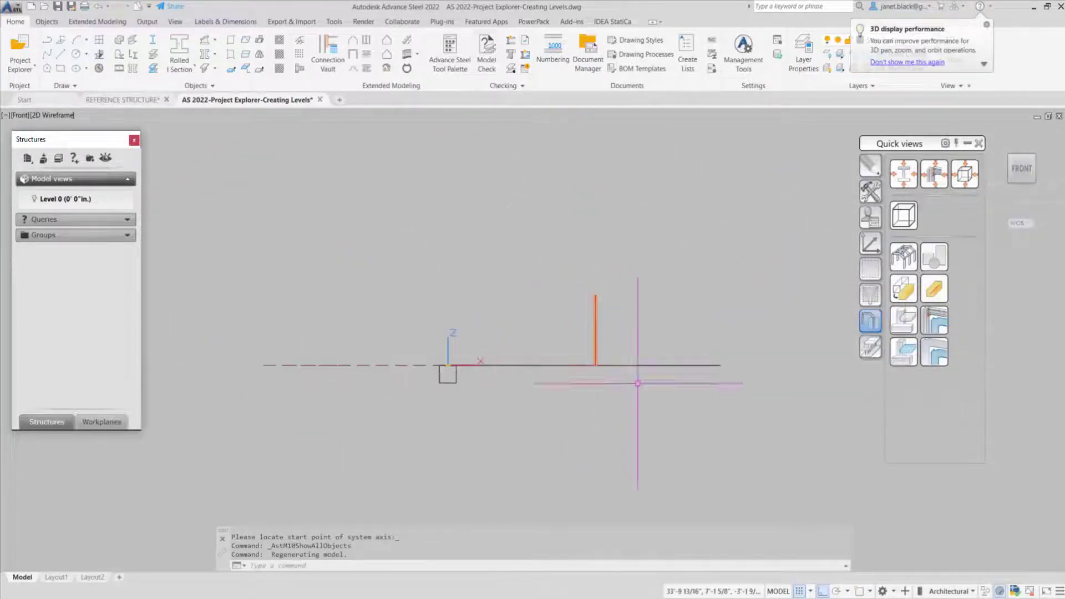
pyautogui.keyDown('shift'); pyautogui.moveTo(634, 376); pyautogui.dragTo(492, 335, button='middle'); pyautogui.keyUp('shift')
pyautogui.scroll(3, 545, 395)
pyautogui.click(21, 117)
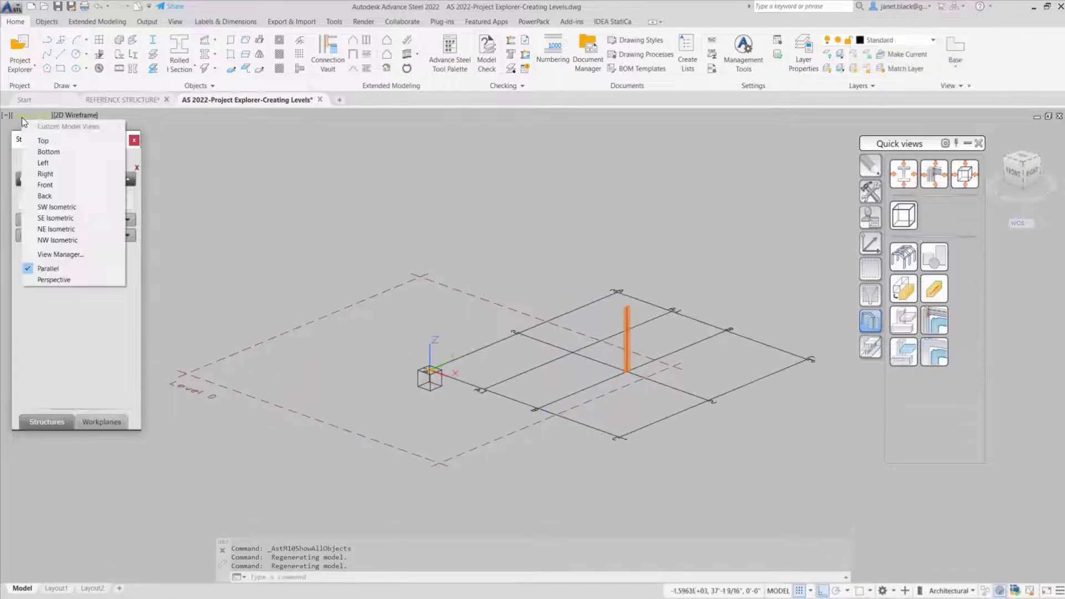
pyautogui.click(41, 219)
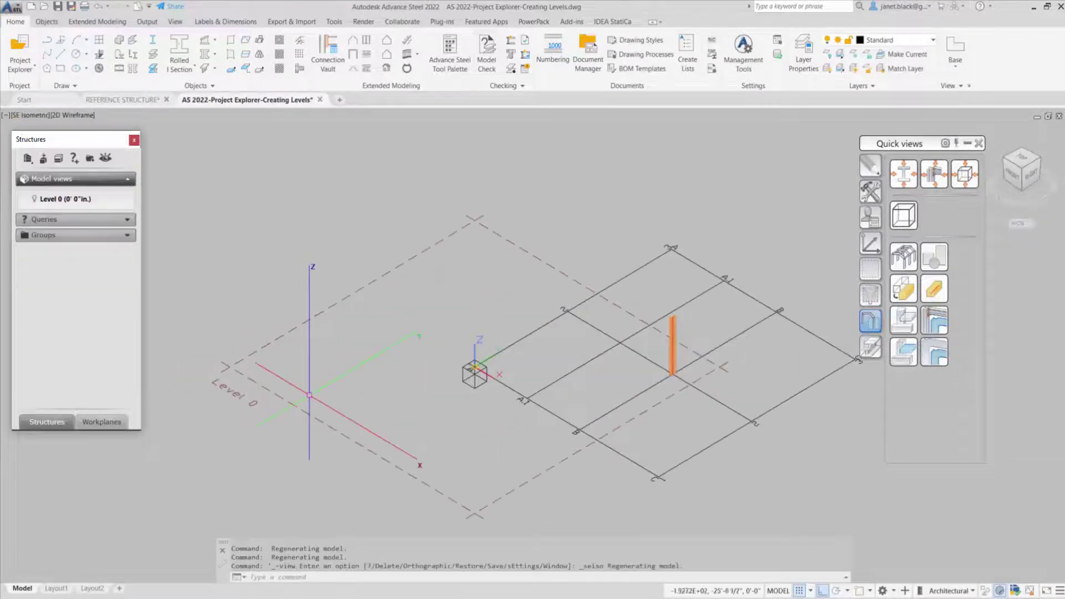
# Step: Create a new level above Level 0 at 8' 0"
pyautogui.rightClick(67, 201)
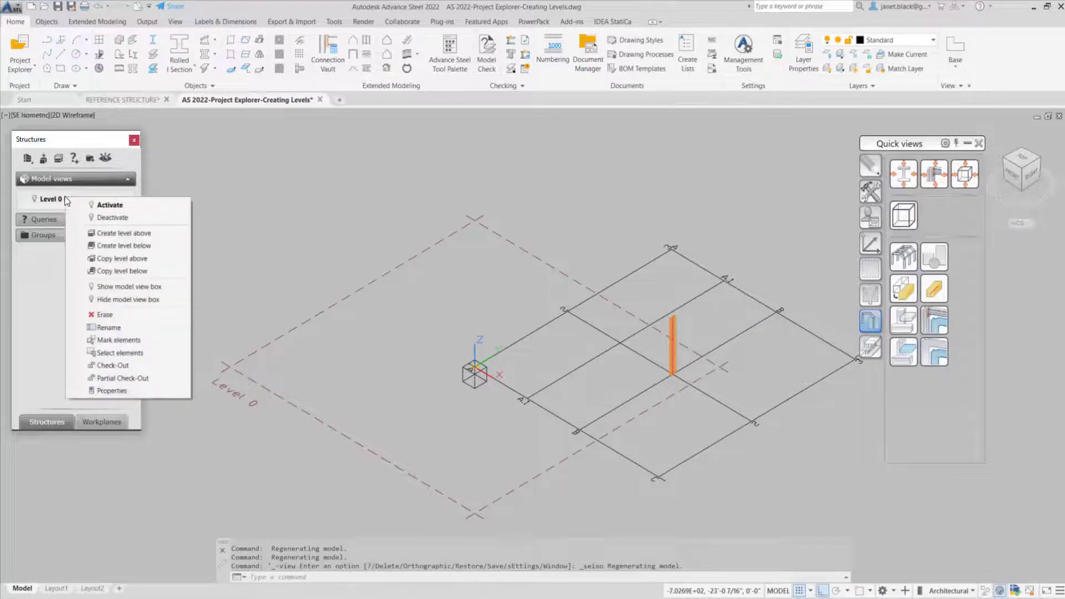
pyautogui.click(118, 235)
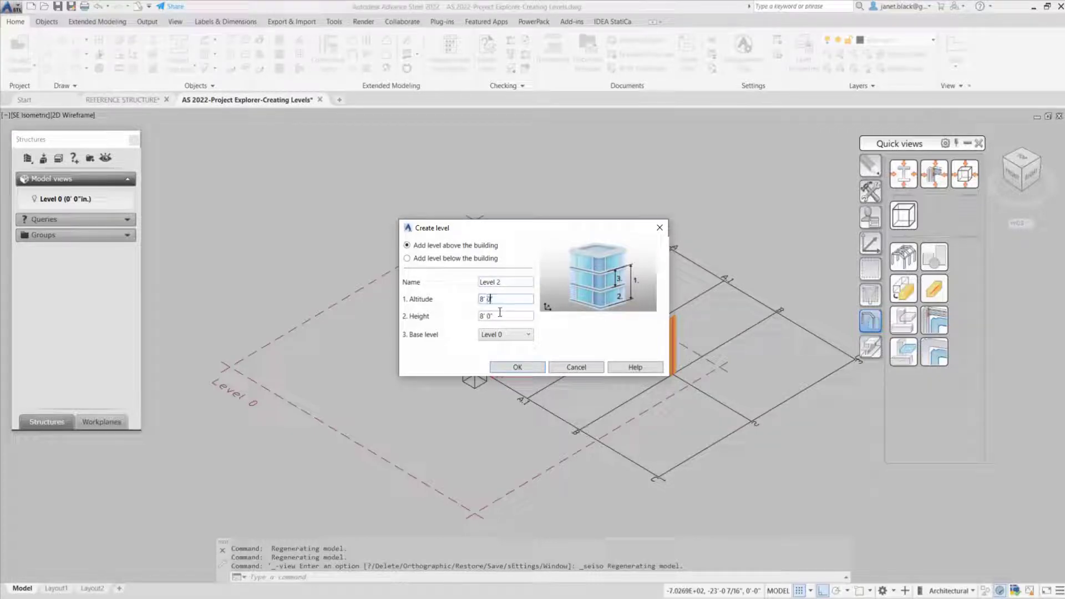
pyautogui.click(517, 368)
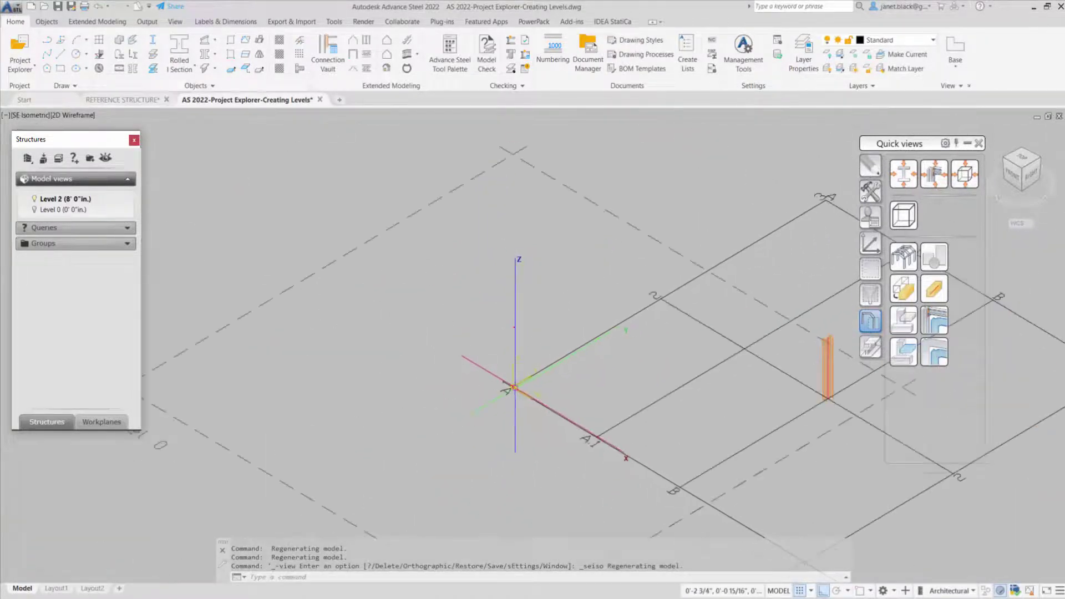
# Step: Add another level at 16' 0" with an edited name, and create a LEVELS folder under Model views
pyautogui.moveTo(521, 399); pyautogui.dragTo(483, 403, button='middle')
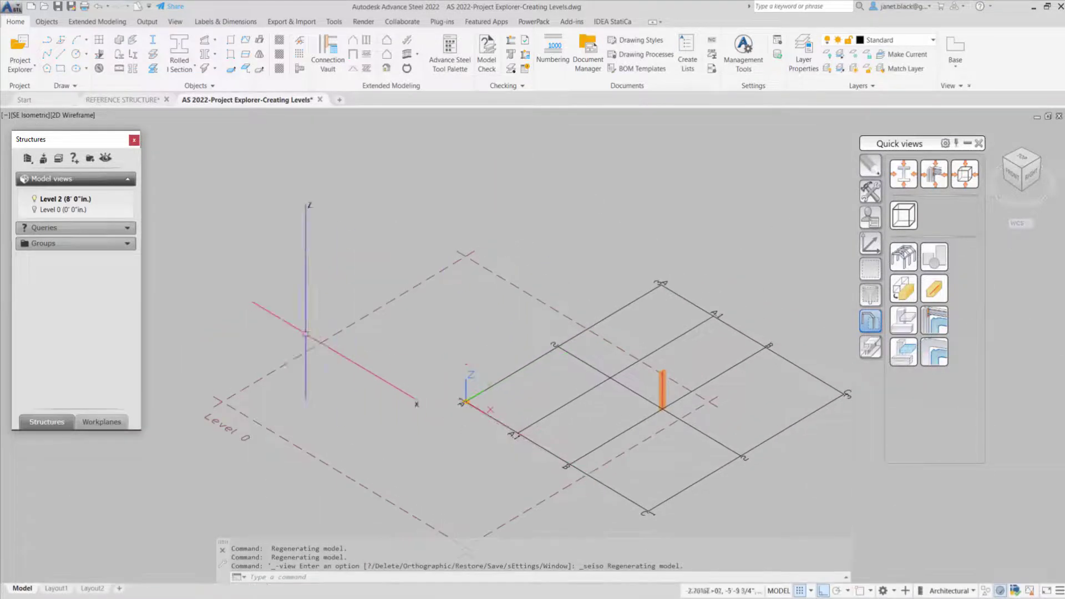
pyautogui.click(58, 159)
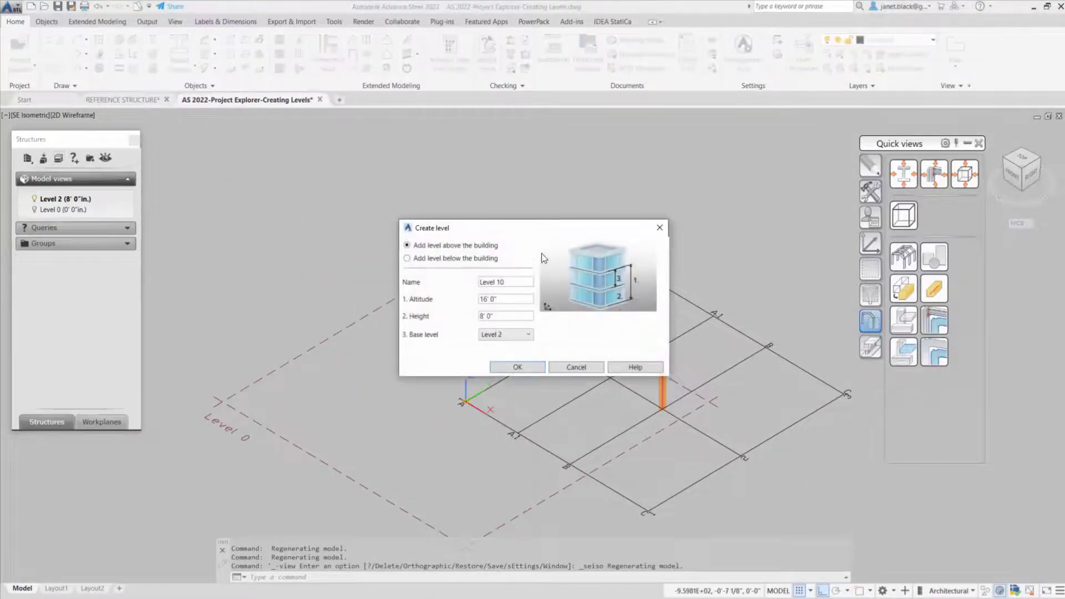
pyautogui.moveTo(543, 229); pyautogui.dragTo(679, 232)
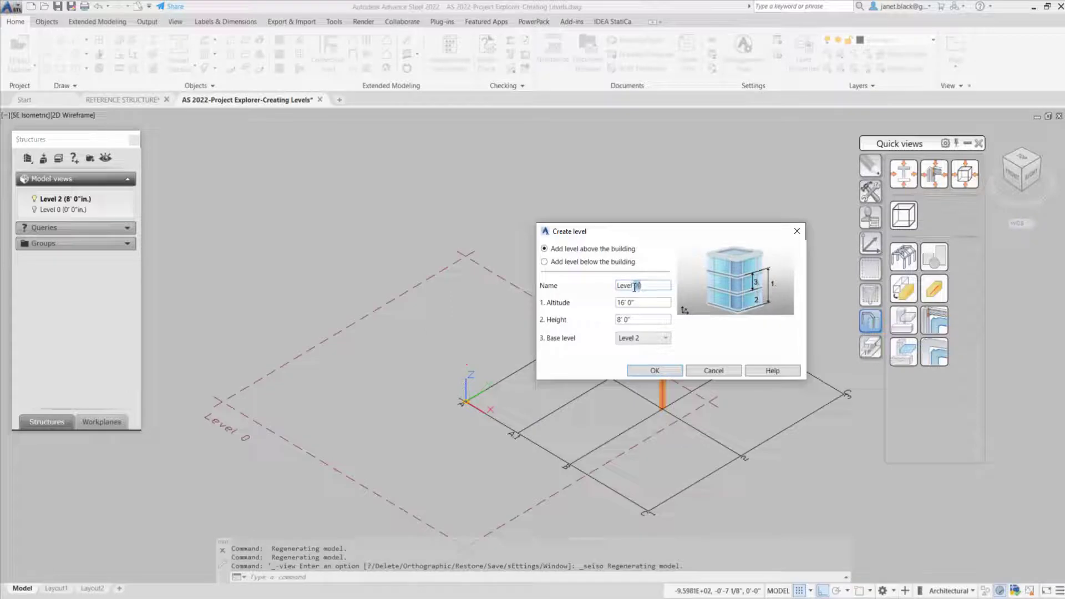
pyautogui.write('2')
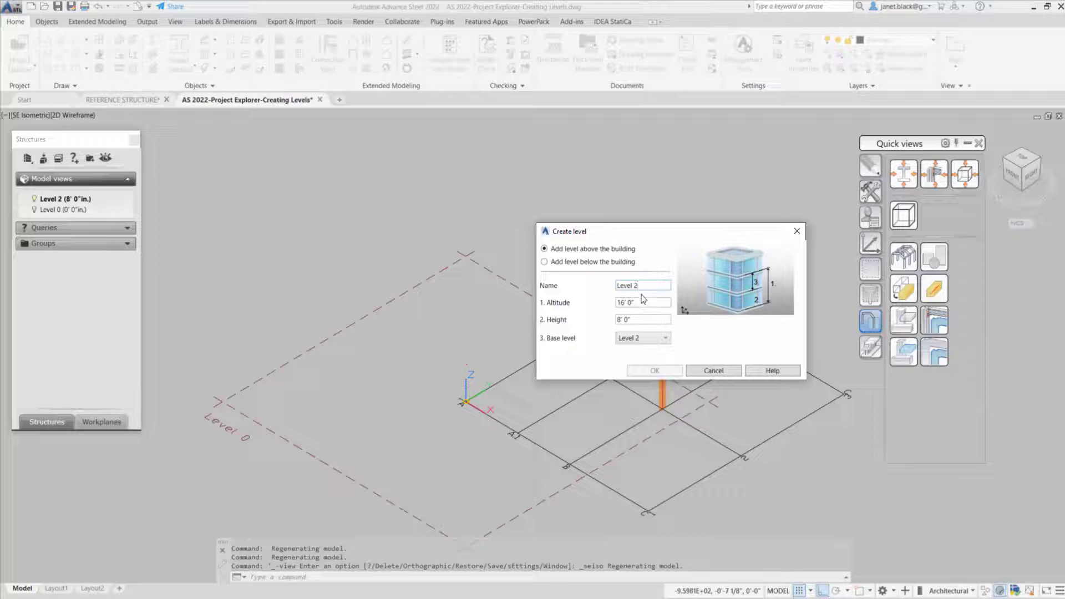
pyautogui.press('BackSpace')
pyautogui.write('3')
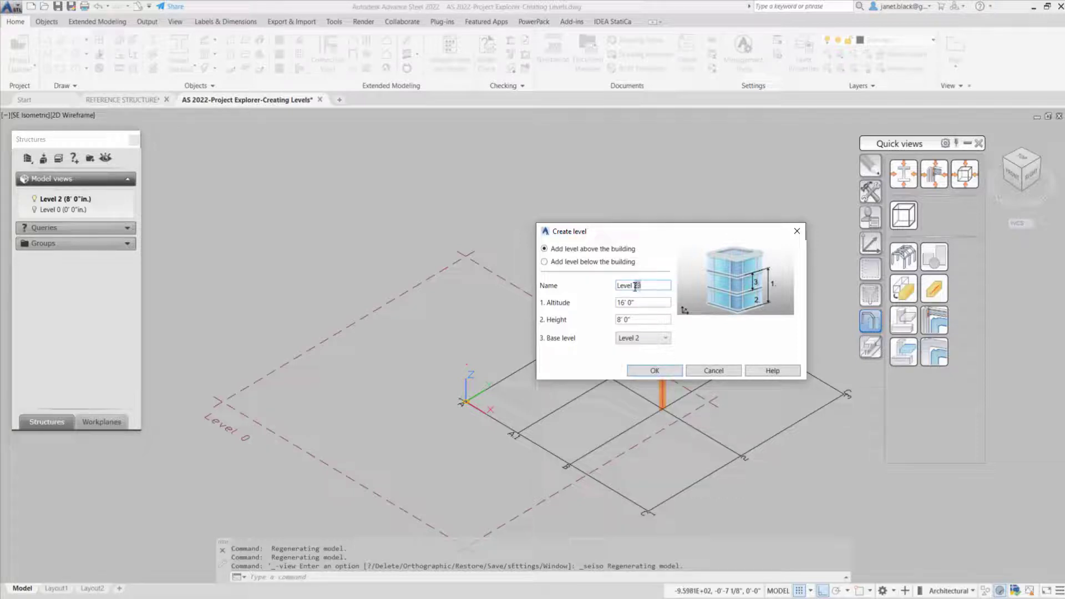
pyautogui.click(654, 370)
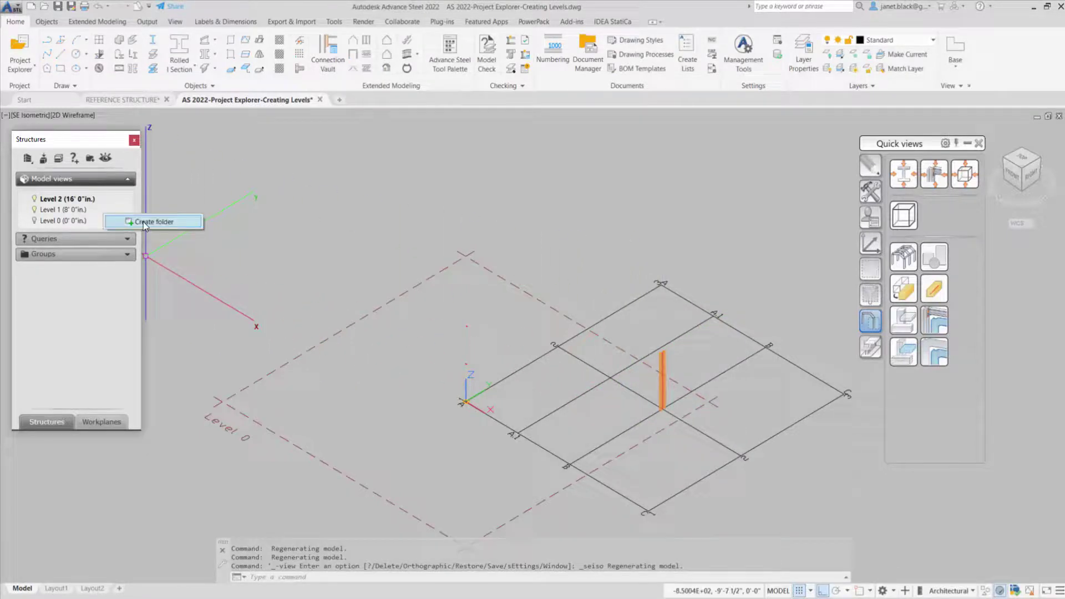
pyautogui.click(167, 217)
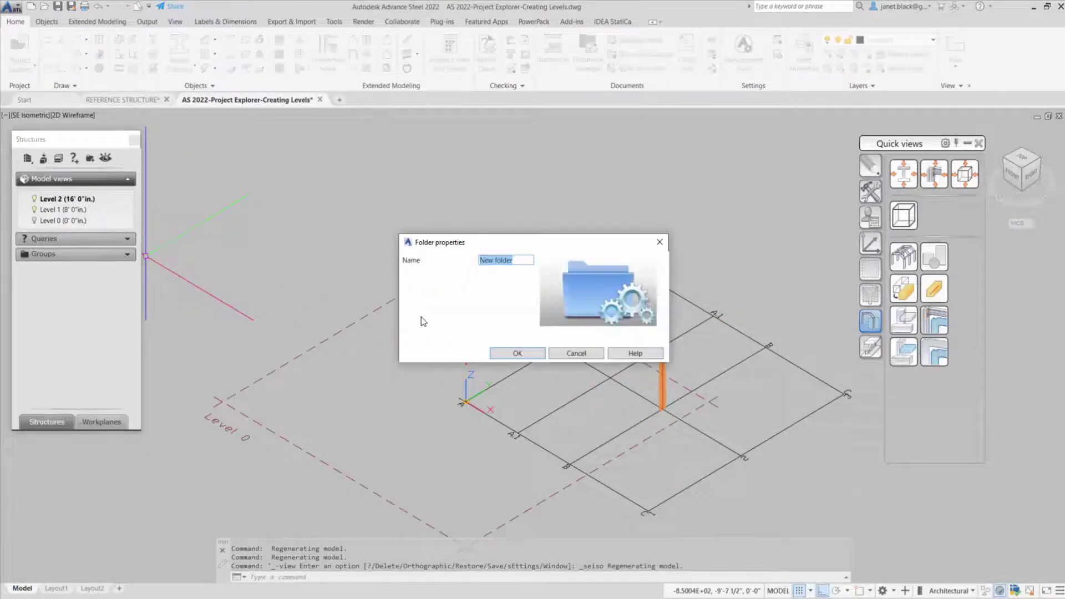
pyautogui.write('LEVELS')
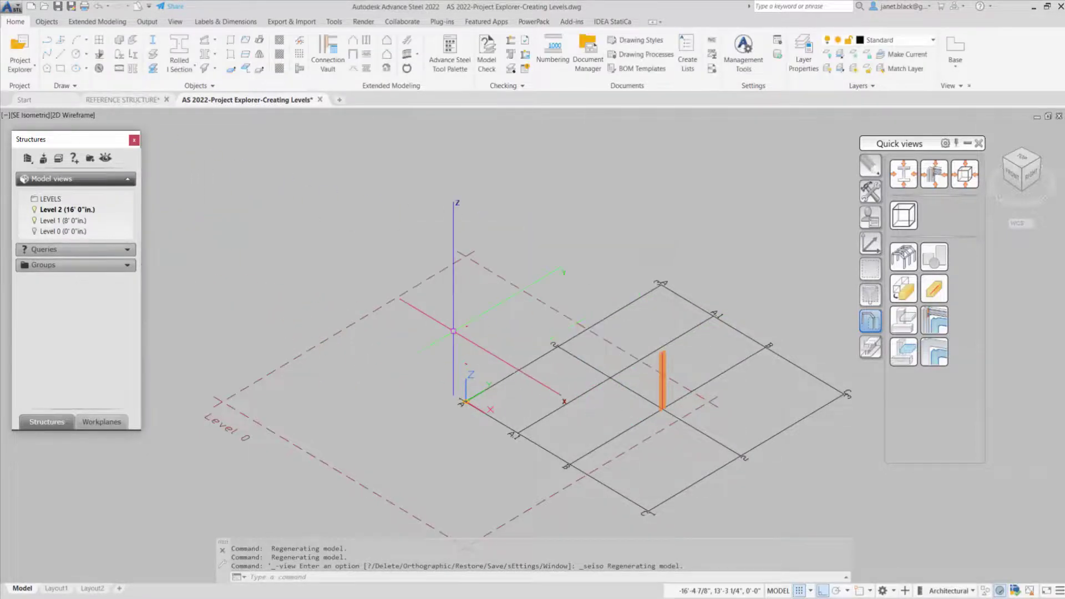